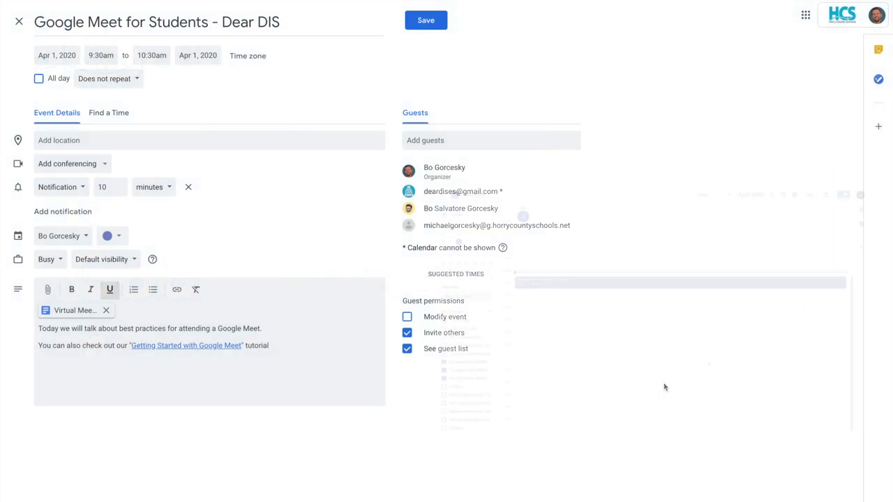
Add Hangouts Meet conferencing to the "Google Meet for Students - Dear DIS" calendar event.
click(106, 171)
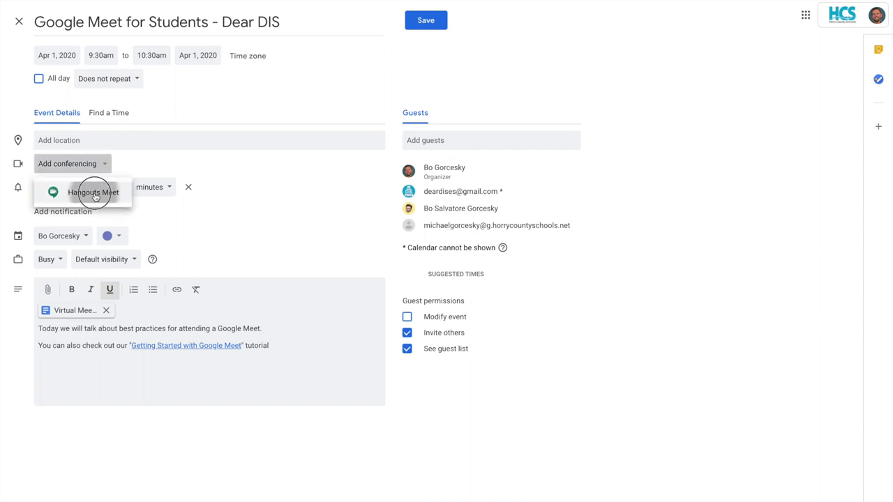
click(91, 194)
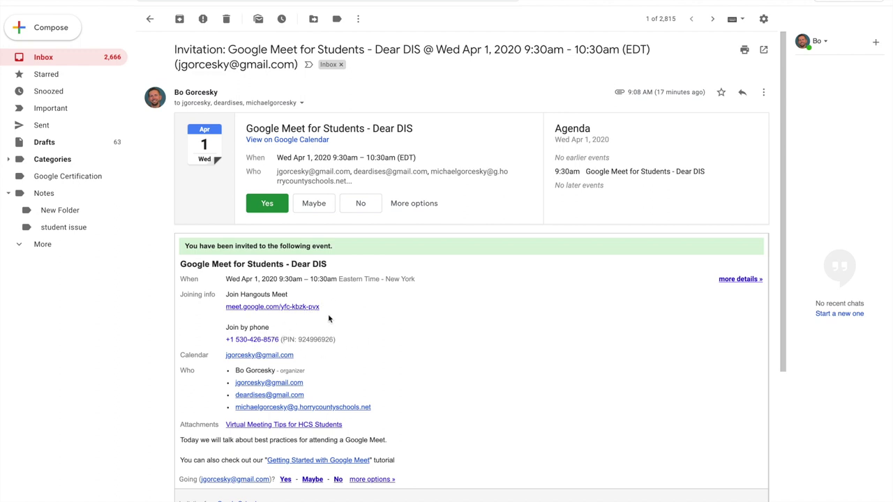
Examine the emailed event invitation for the Meet link, dial-in details, guests, tutorial link and attachments.
scroll(333, 321, down, 1)
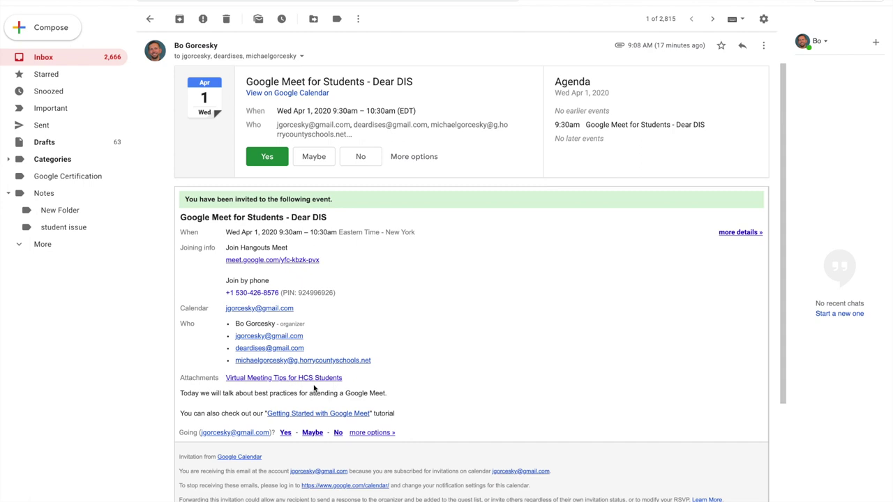
scroll(314, 389, down, 1)
scroll(315, 389, down, 1)
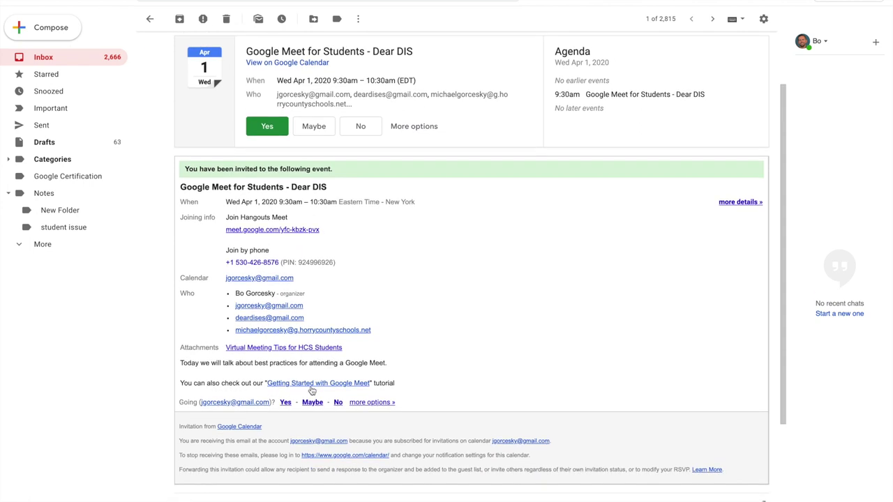
scroll(310, 390, down, 1)
scroll(312, 391, down, 2)
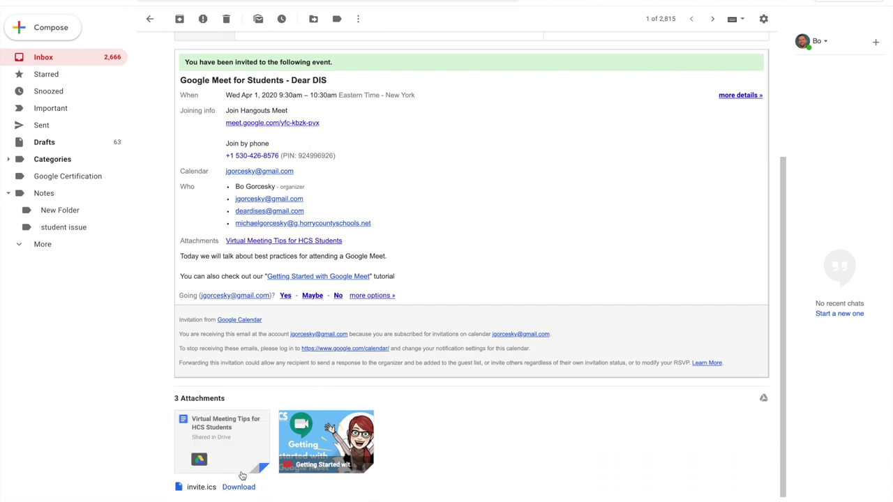
scroll(387, 453, down, 1)
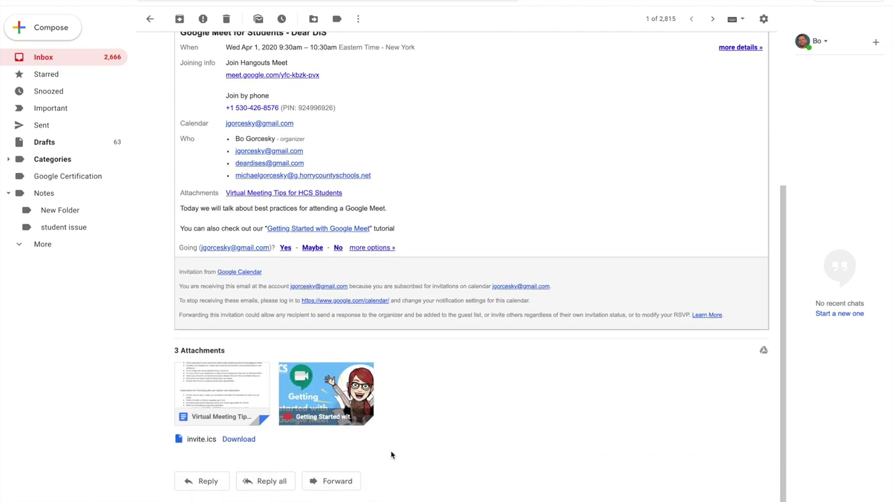
scroll(391, 455, up, 3)
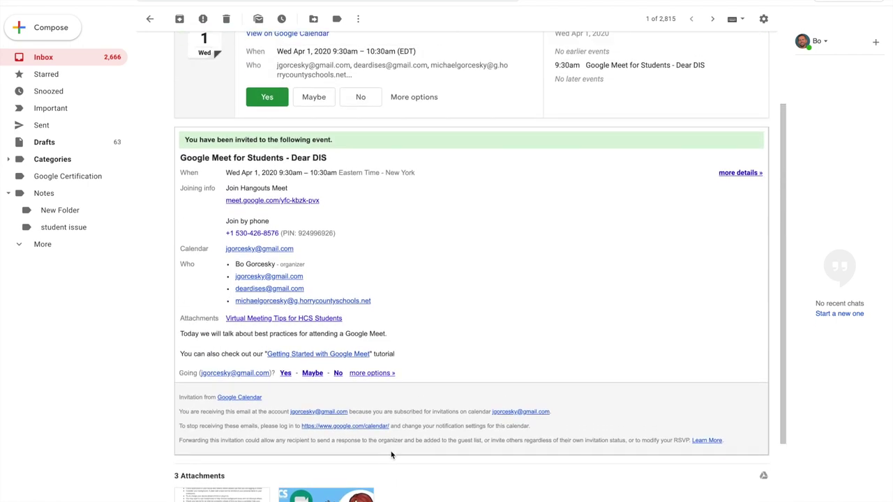
scroll(385, 217, up, 1)
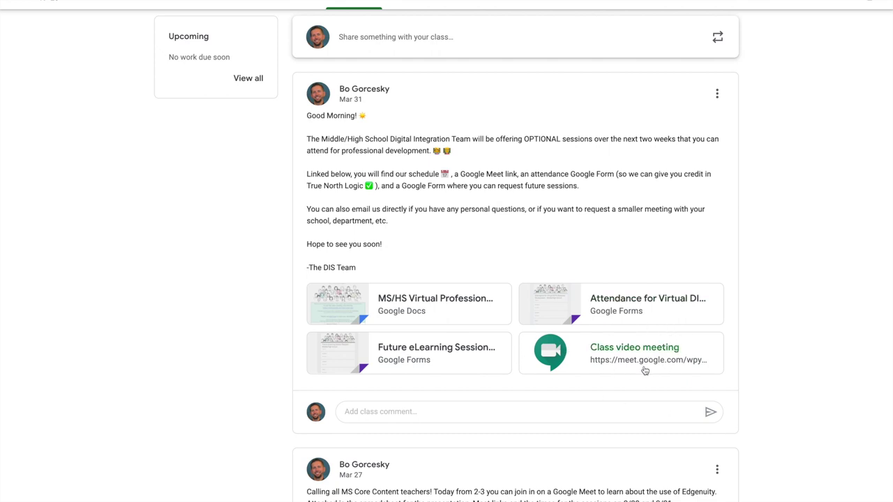
Open the class video meeting from the Mar 31 class post and turn off the microphone and camera before joining.
click(647, 350)
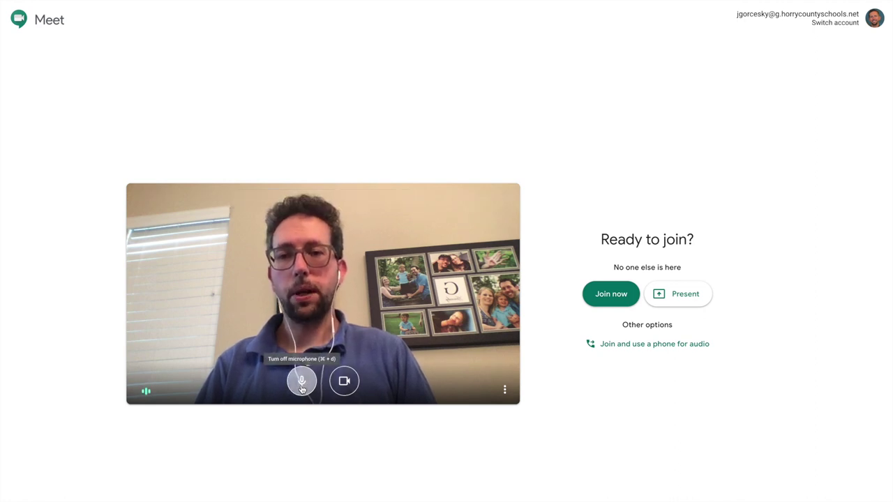
click(302, 384)
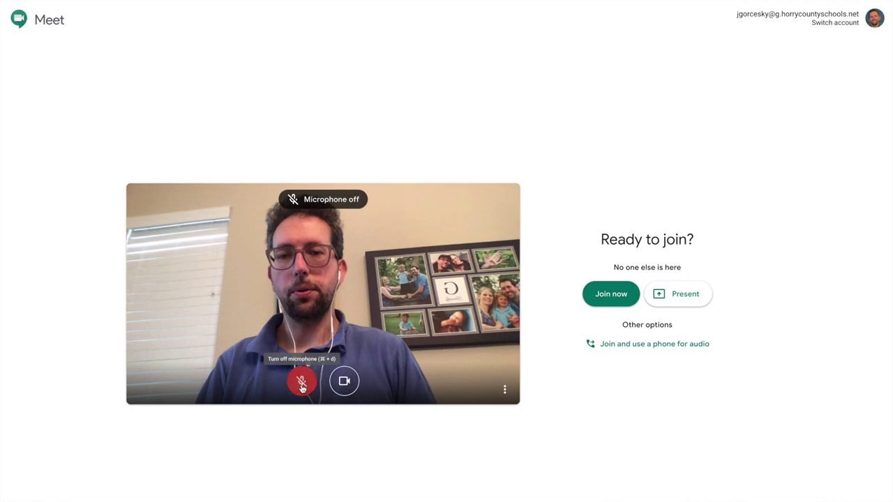
click(344, 383)
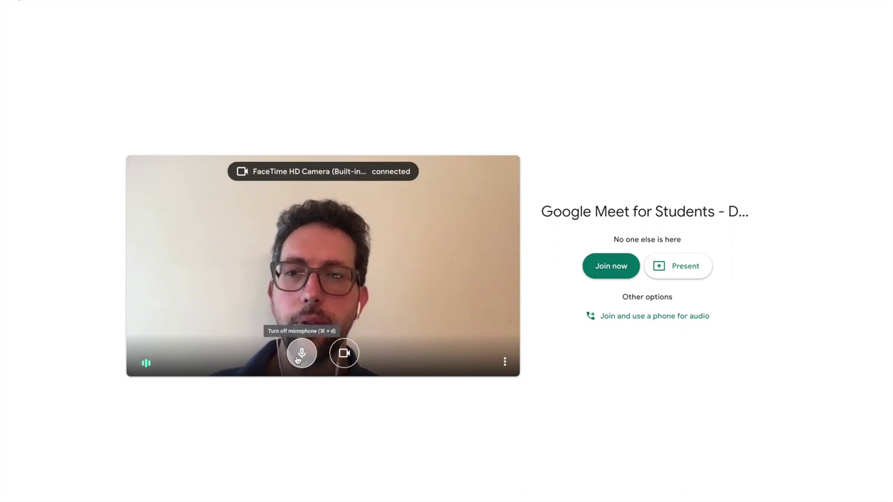
Turn off the microphone and camera and join the "Google Meet for Students" meeting.
click(300, 355)
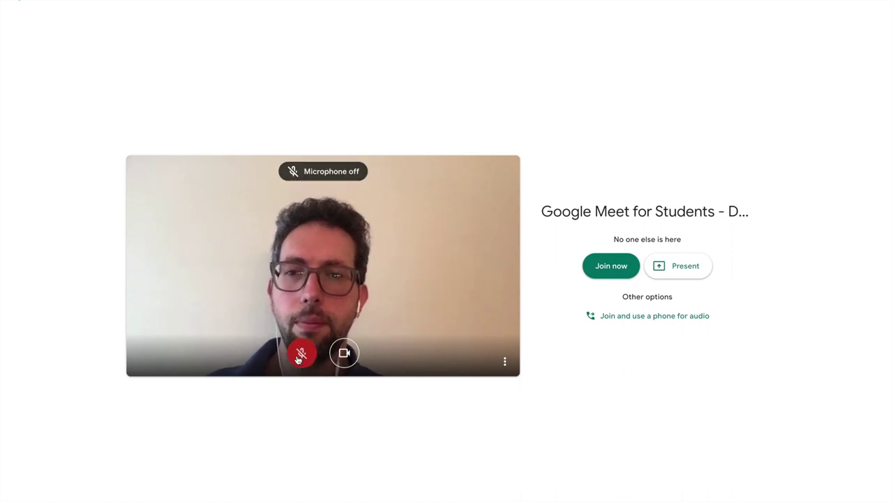
click(345, 356)
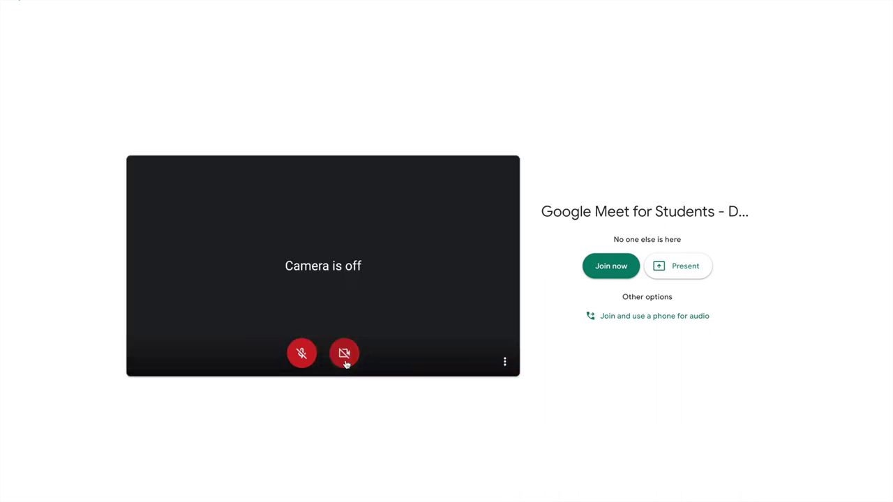
click(609, 272)
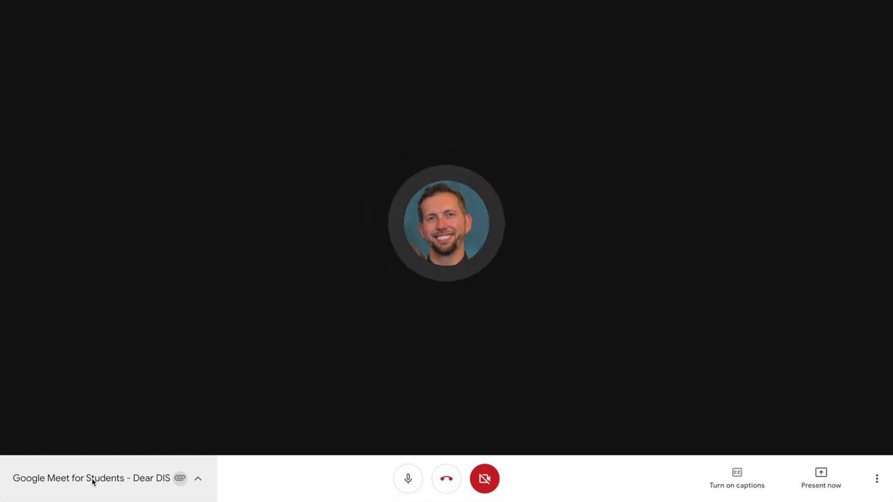
Check the meeting's description and joining info in its details, and close them.
click(142, 473)
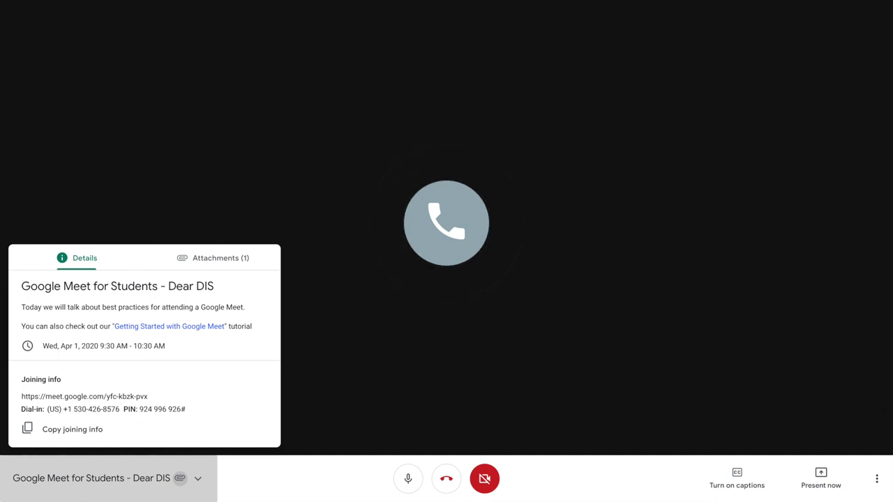
key(Escape)
Mute the participant who dialed in by phone and remove them from the meeting.
click(820, 21)
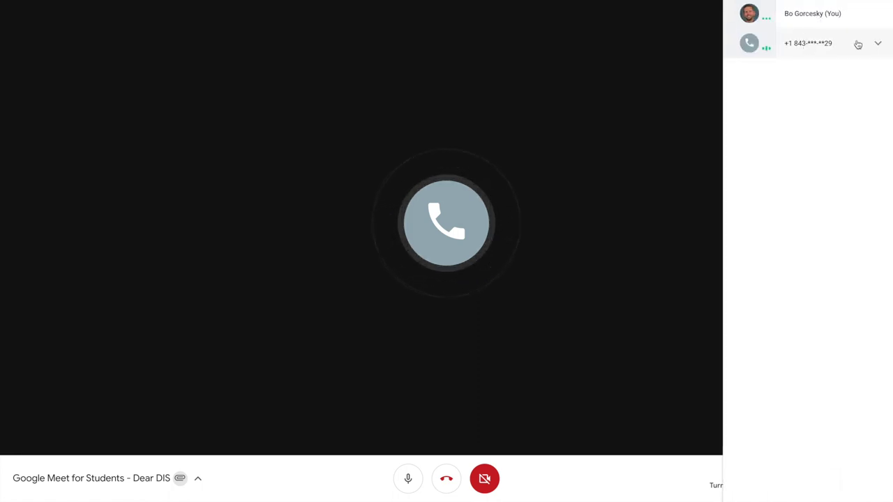
click(879, 44)
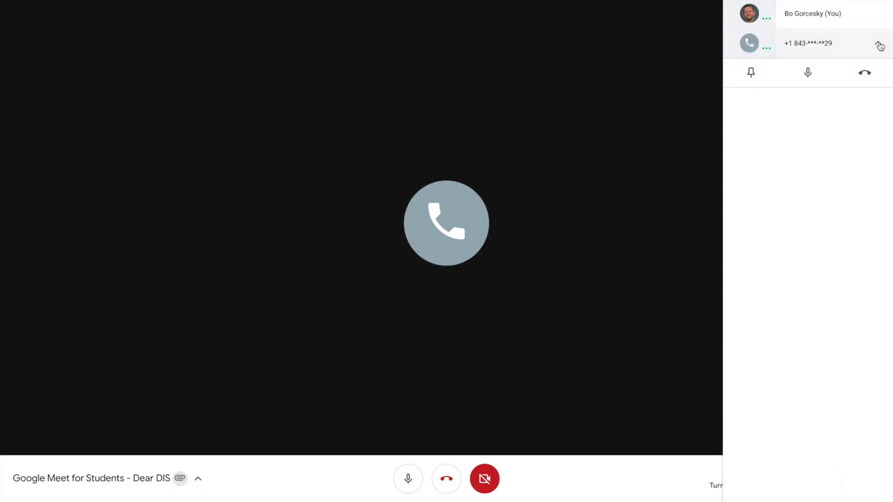
click(805, 76)
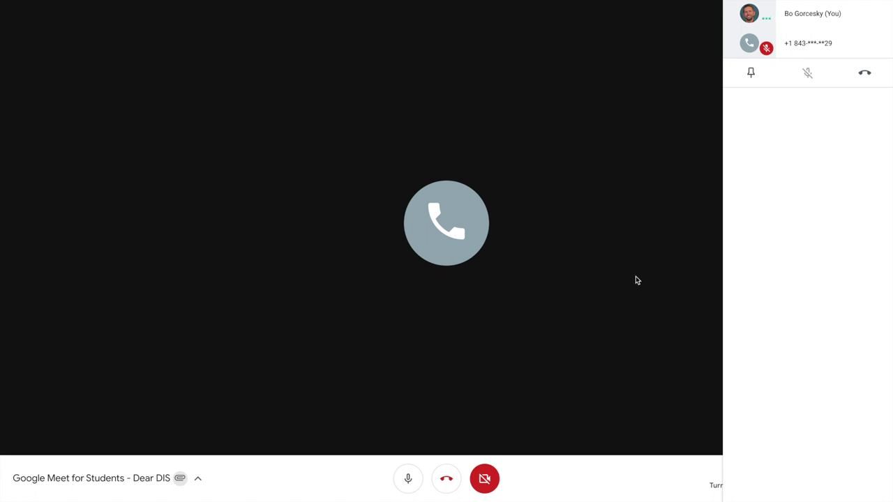
click(869, 76)
click(490, 237)
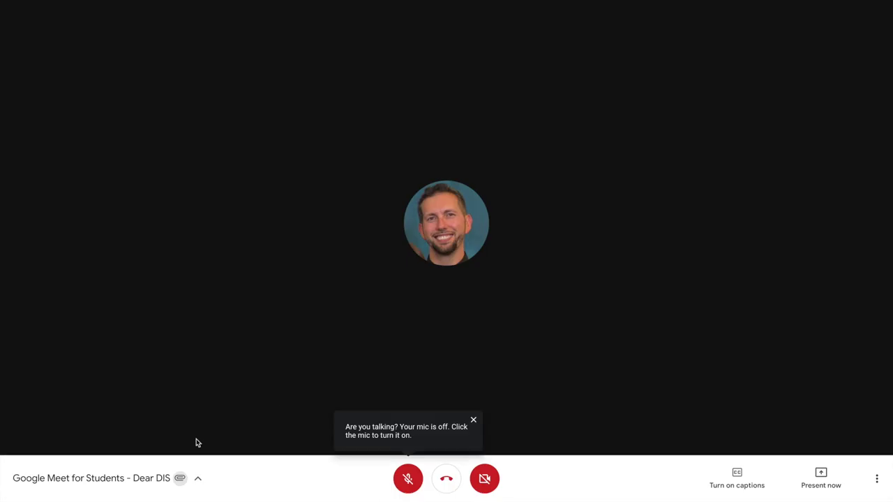
Check the meeting's details and its attached Virtual Meeting Tips for HCS Students document, and close them.
click(196, 481)
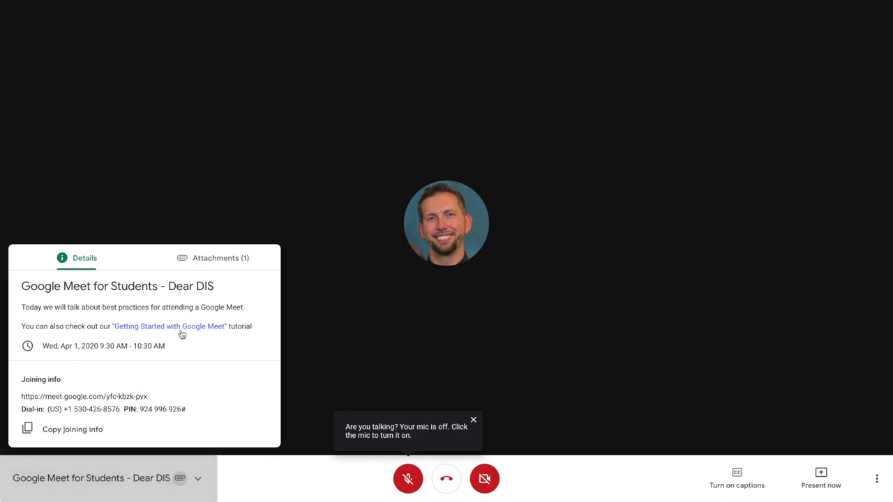
click(198, 269)
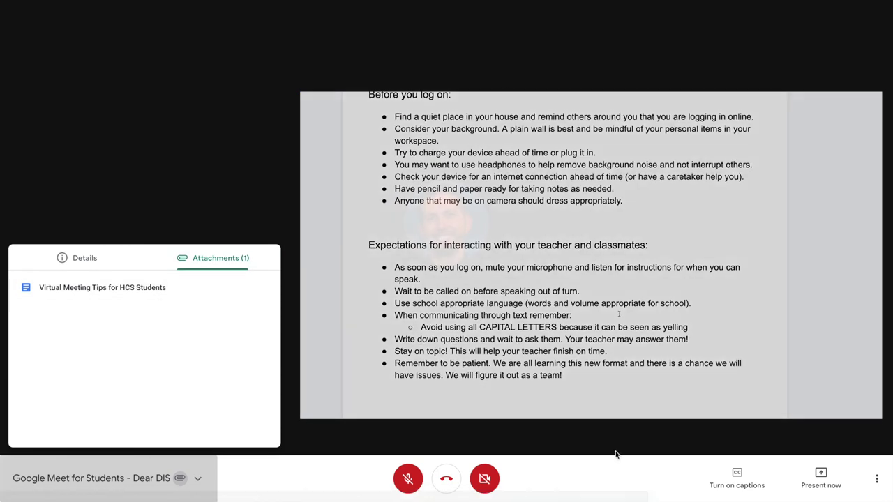
key(Escape)
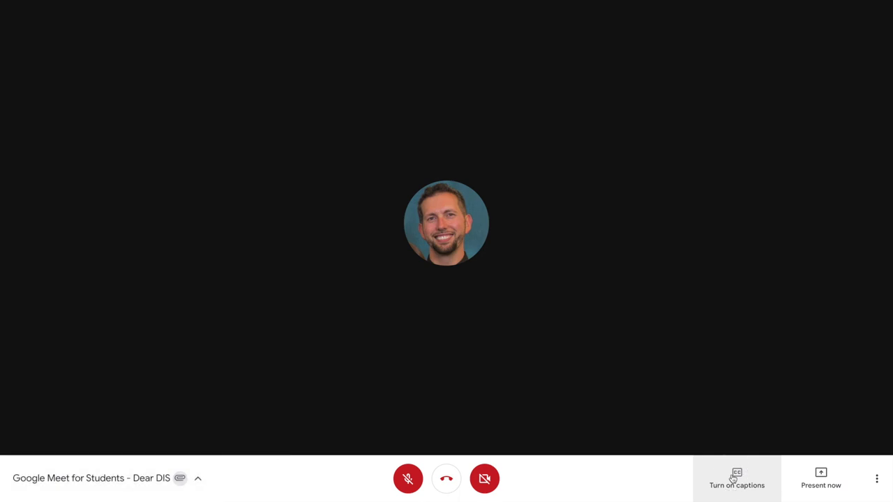
Turn on captions and unmute the microphone so that speech is captioned.
click(737, 477)
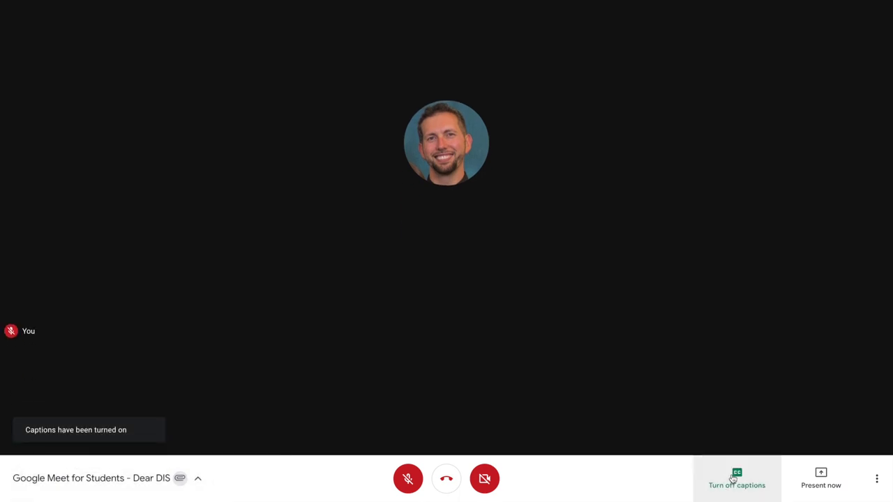
click(407, 479)
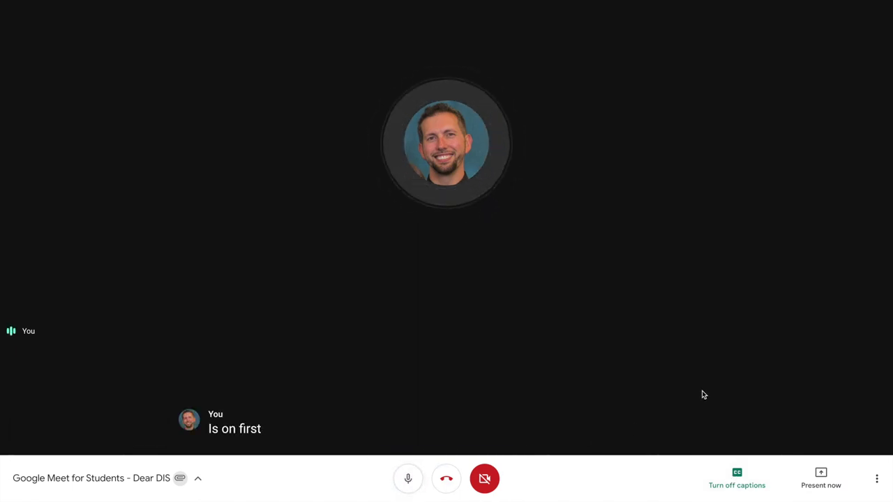
Translate the meeting page to English and open the translation language choices in the translation options.
right_click(740, 475)
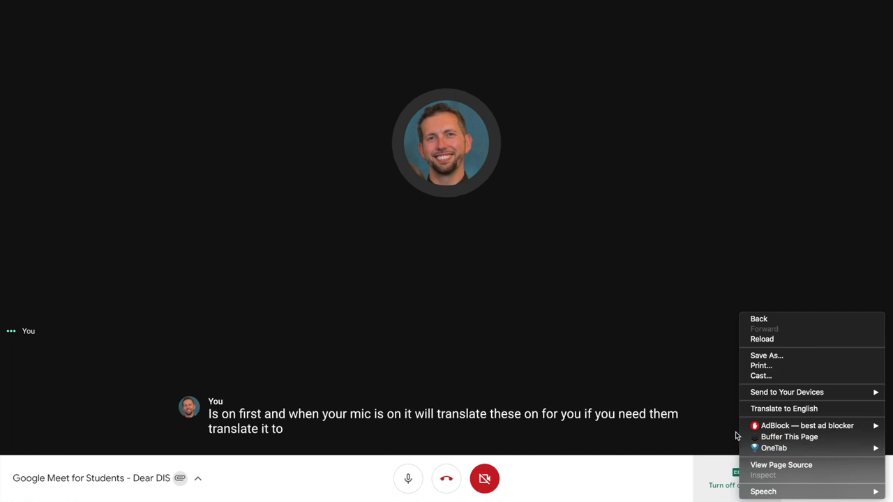
click(773, 409)
click(659, 58)
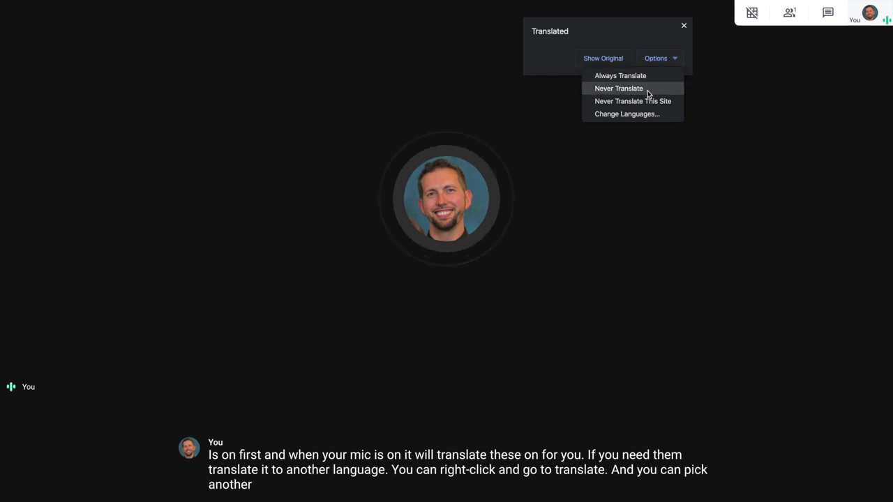
click(643, 113)
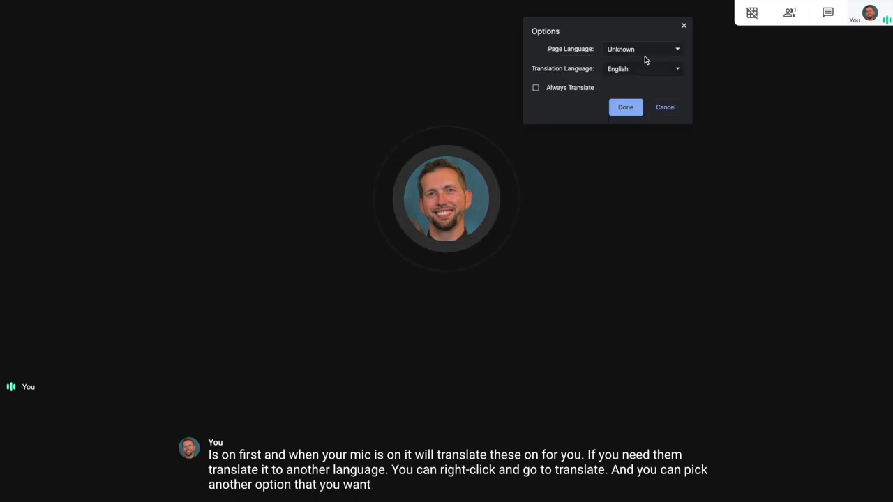
click(644, 69)
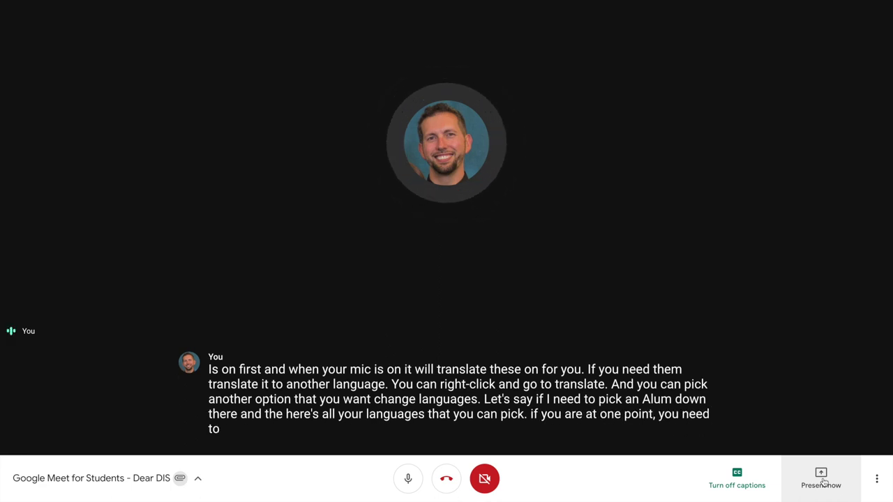
Present the entire screen to everyone in the meeting and stop sharing it again.
click(824, 482)
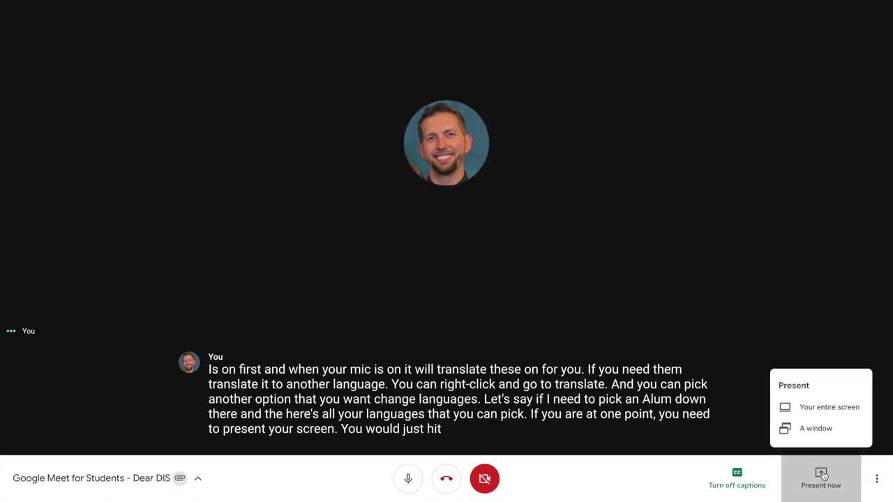
click(819, 408)
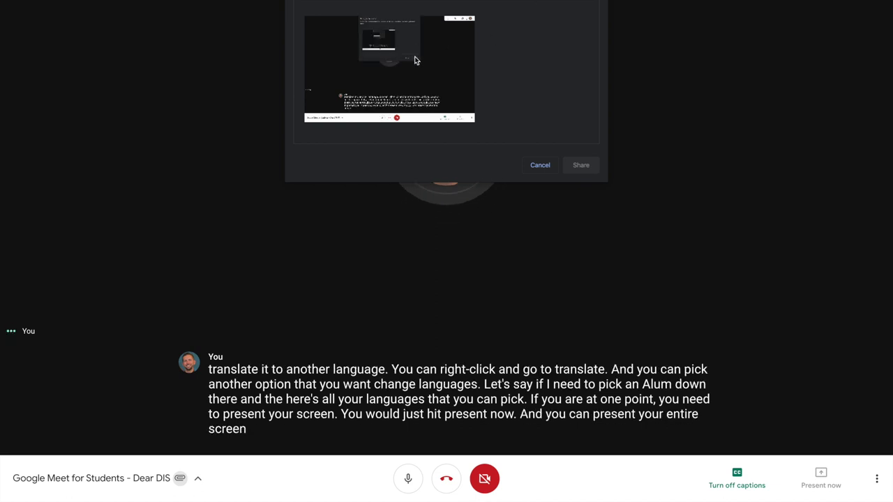
click(416, 61)
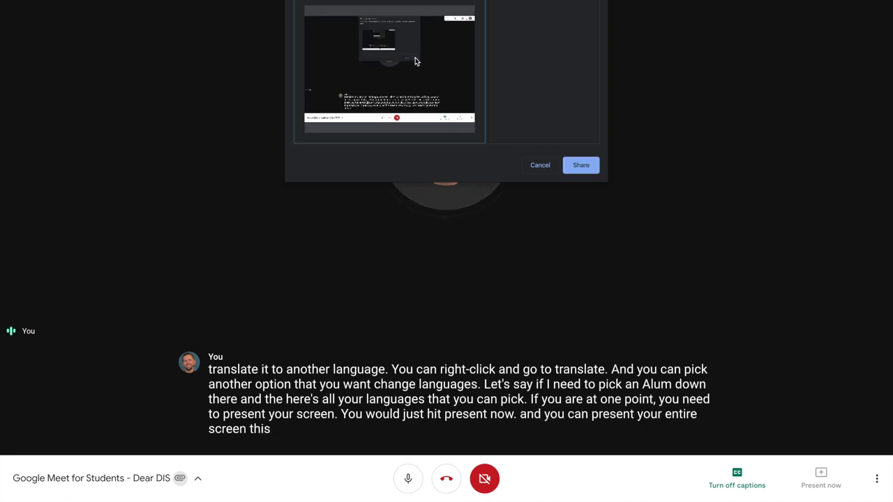
click(588, 168)
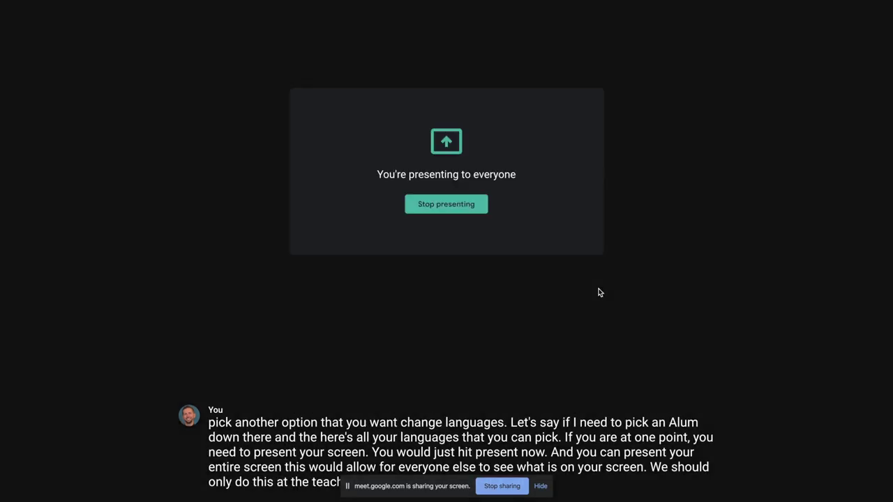
click(506, 485)
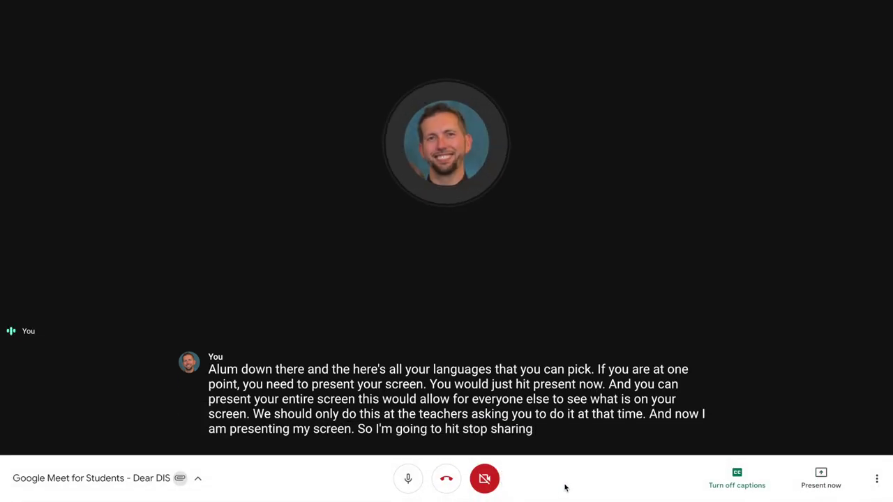
Look over the meeting's additional options, including recording, and send everyone the chat message "help me later please".
click(875, 479)
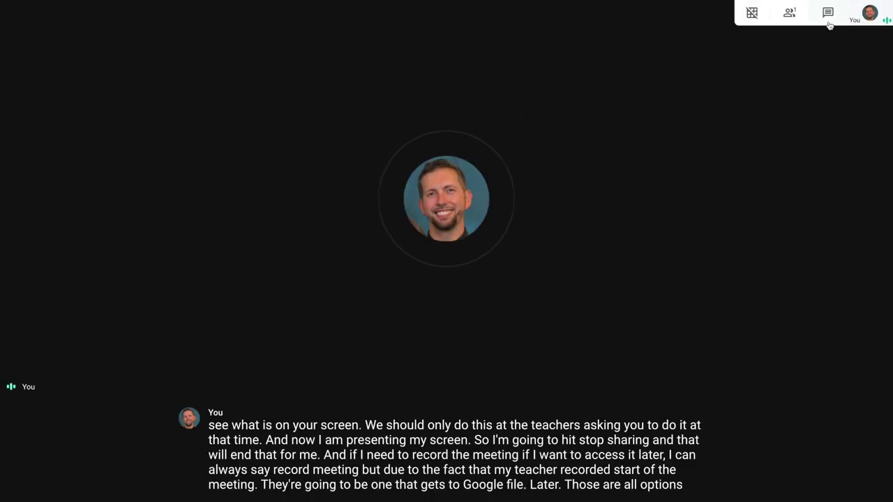
click(829, 17)
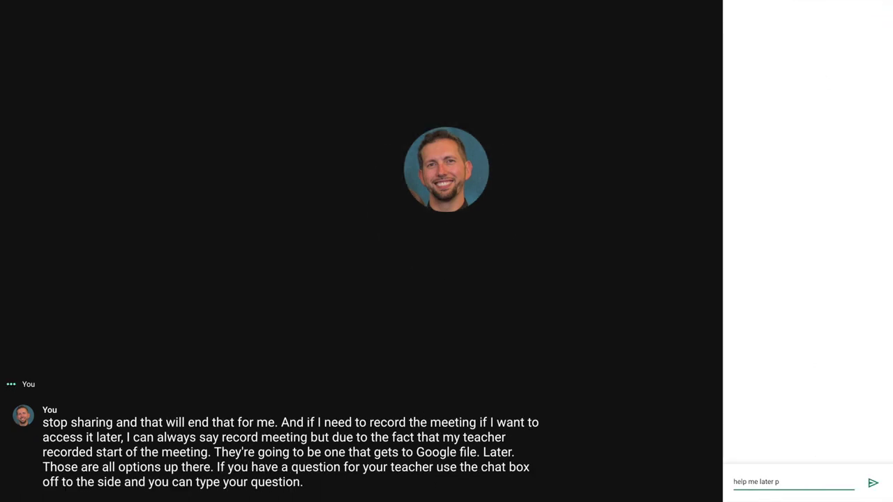
text(l)
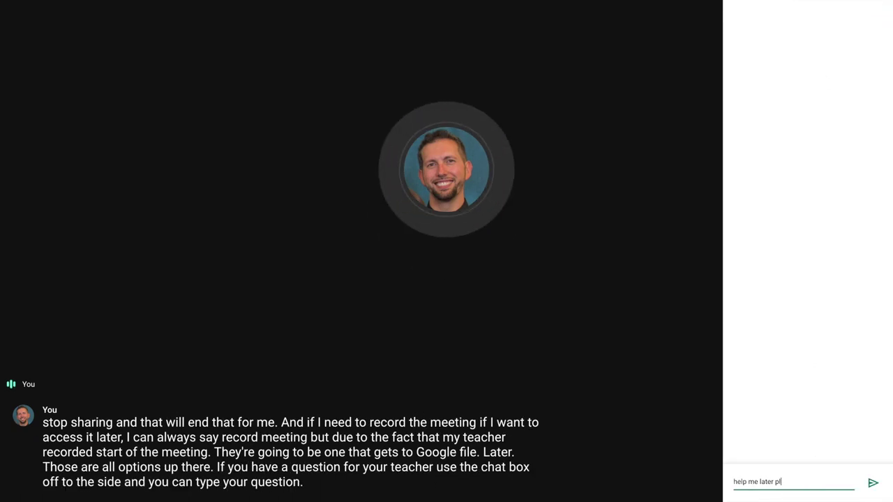
text(ease)
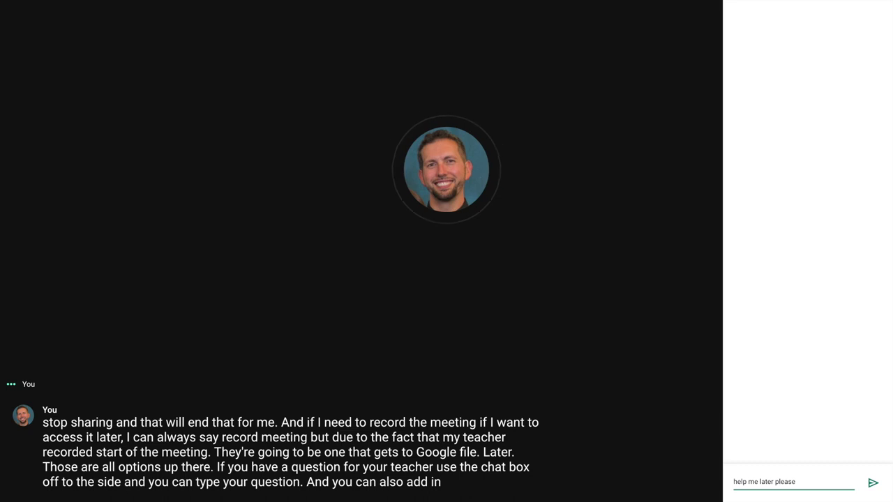
key(Return)
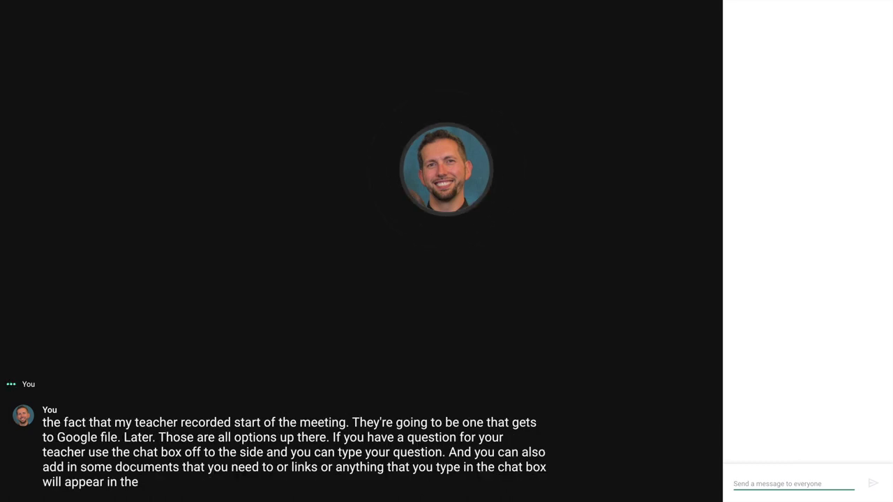
Check who is in the meeting and view the grid view extension's display options, closing both.
click(751, 12)
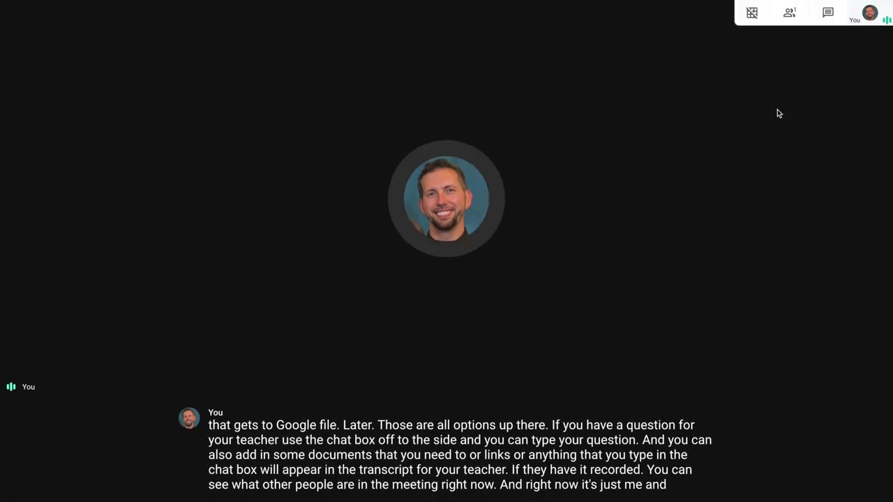
click(753, 15)
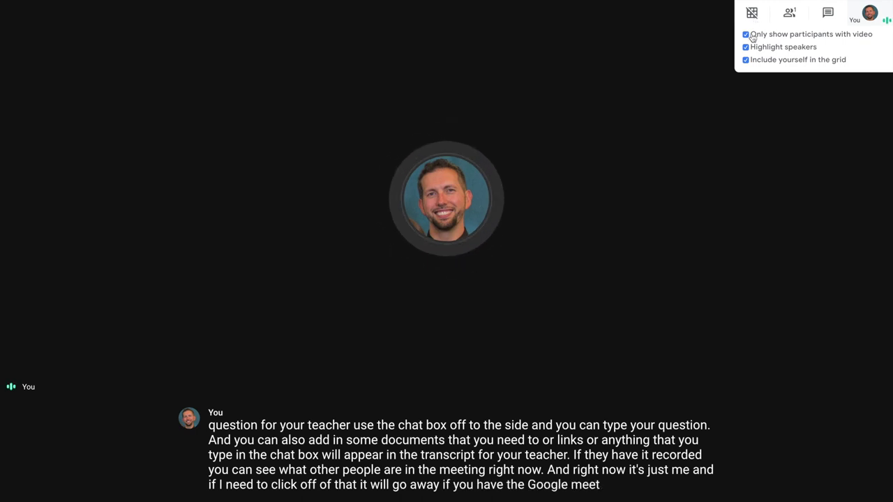
click(751, 104)
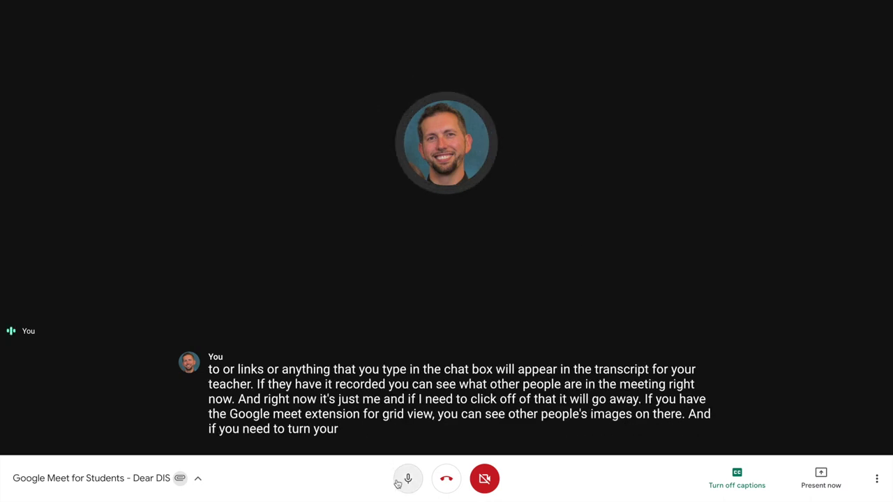
Turn the webcam back on and leave the meeting.
click(489, 487)
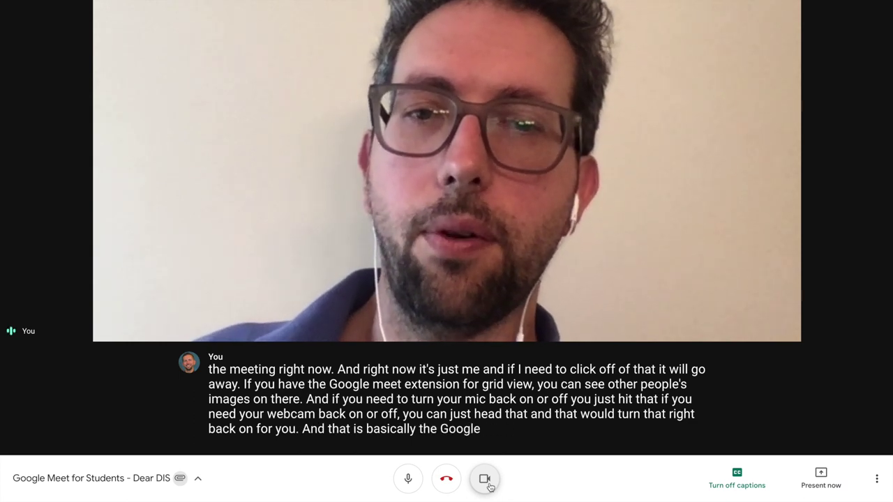
click(448, 480)
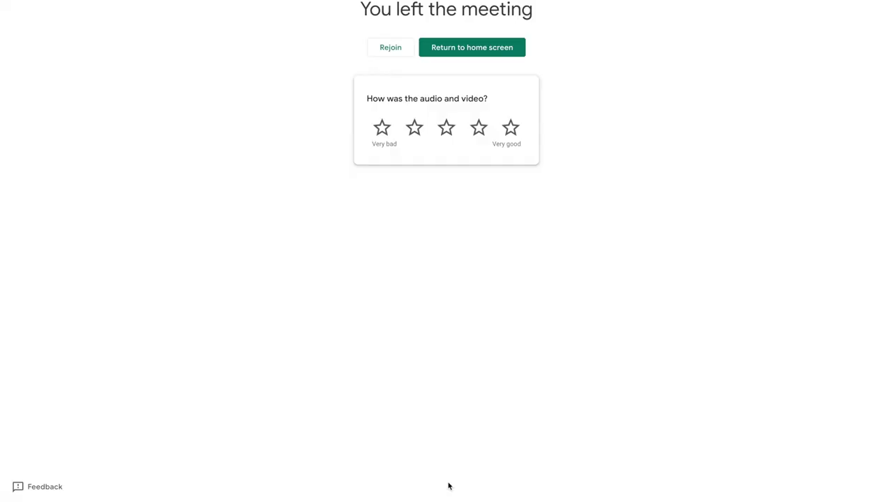